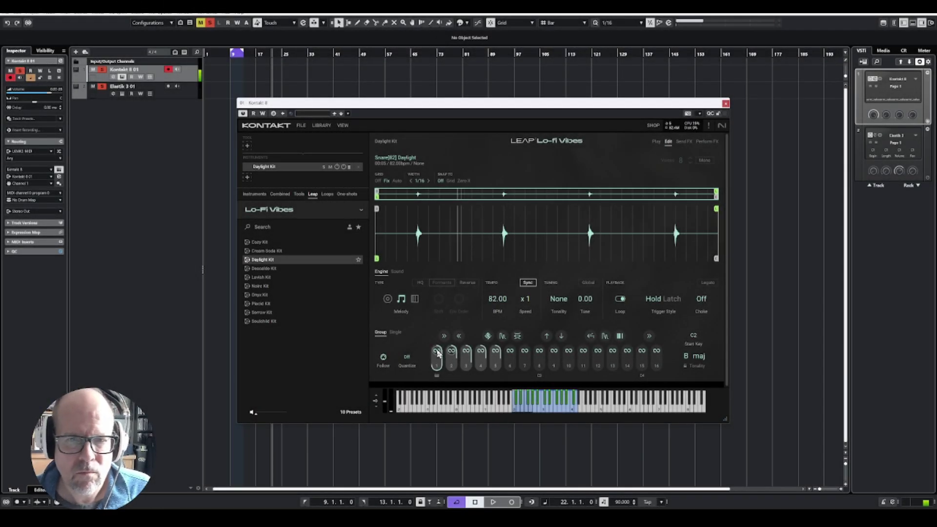
Step: Select the Shaker loop pad, collapse the Lo-Fi Vibes preset list, and bring up Elastik 3
click(482, 353)
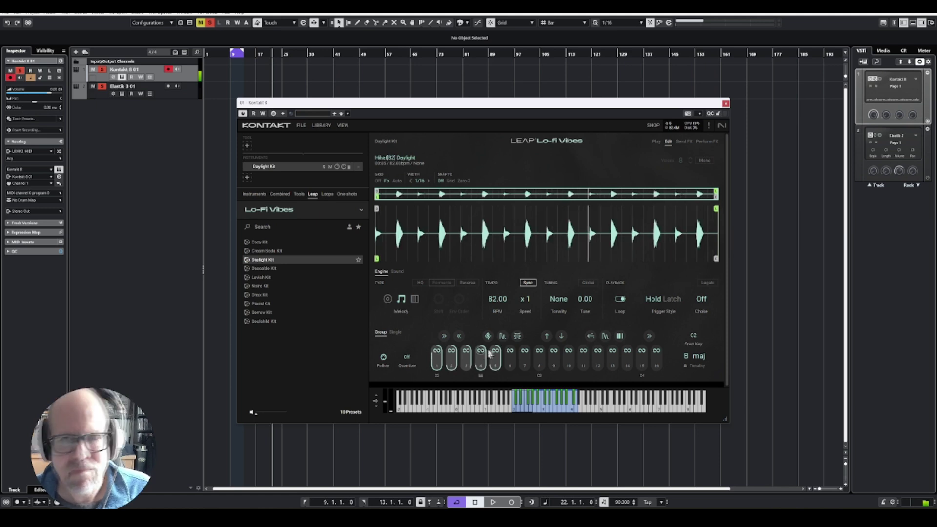
click(494, 353)
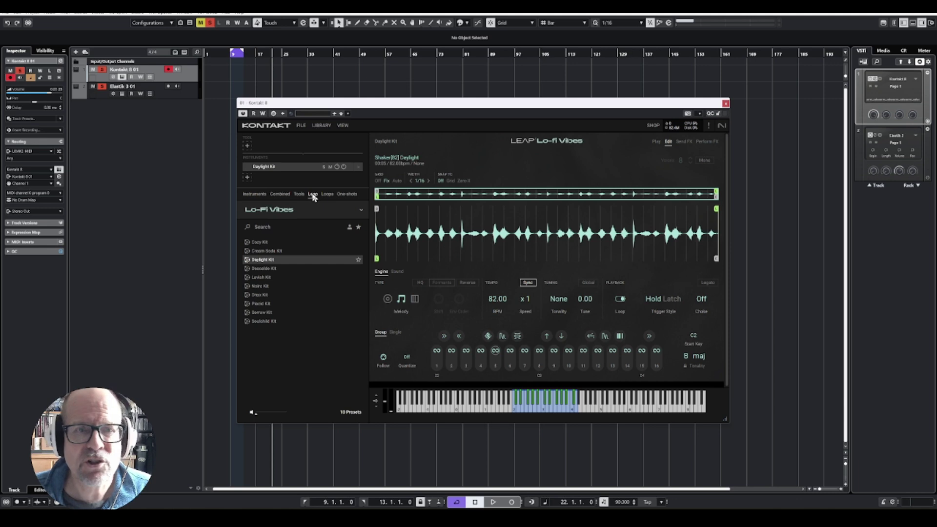
click(279, 215)
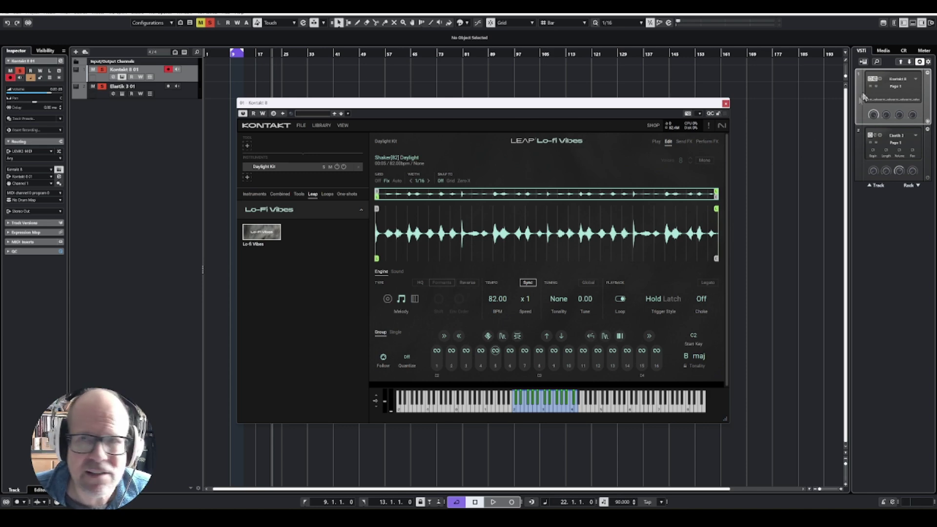
click(875, 139)
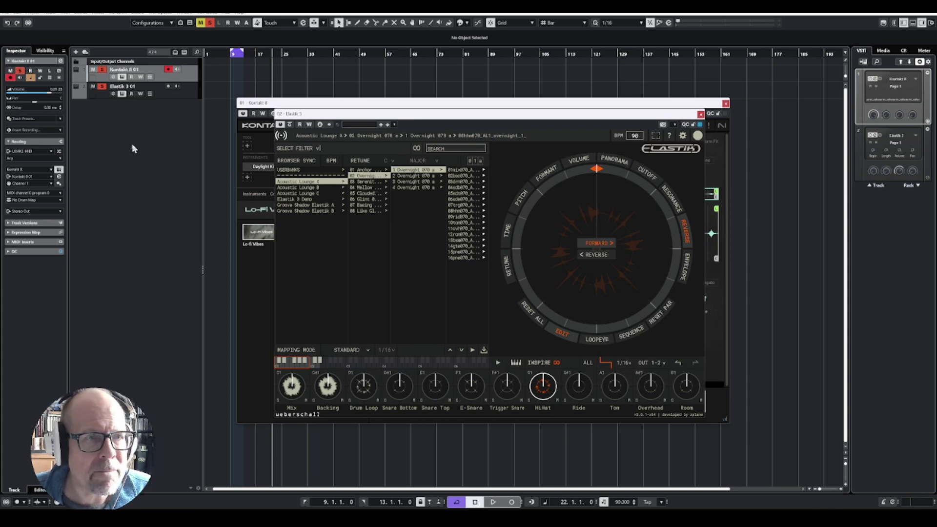
click(185, 95)
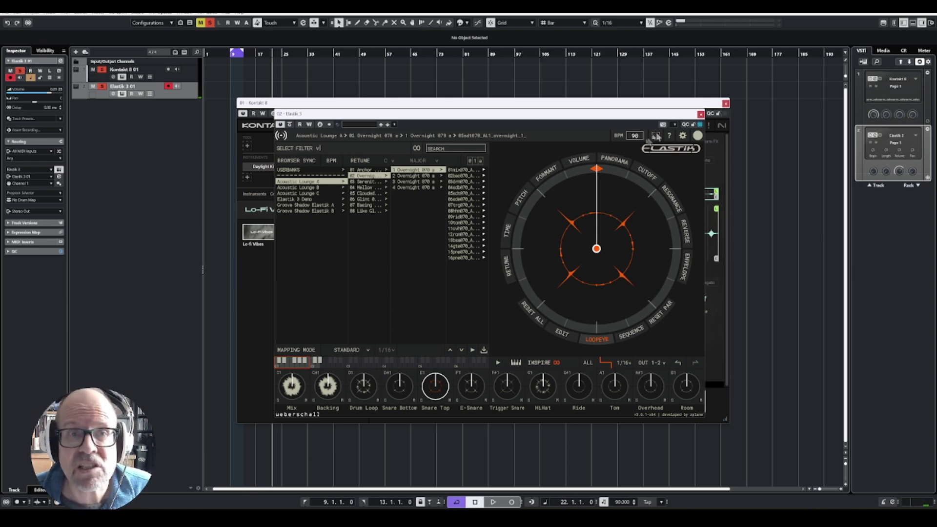
click(701, 114)
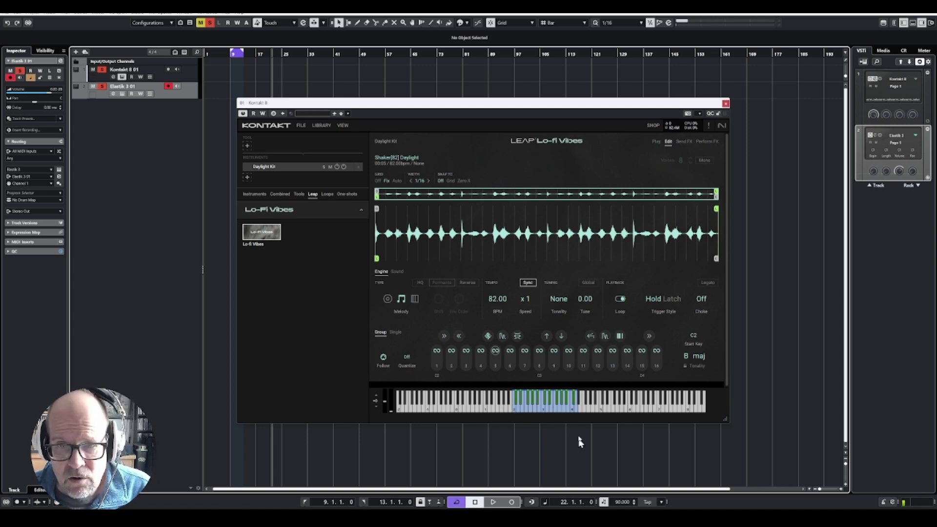
Step: Arm the Kontakt track, audition the Kick, Foley and Atmo loops, and lower Start Key from C2 to C1
click(186, 74)
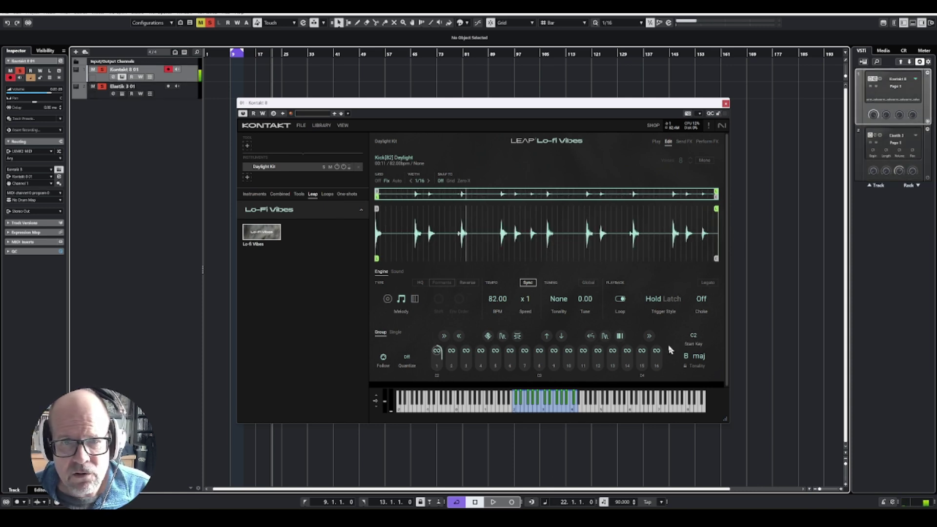
click(552, 409)
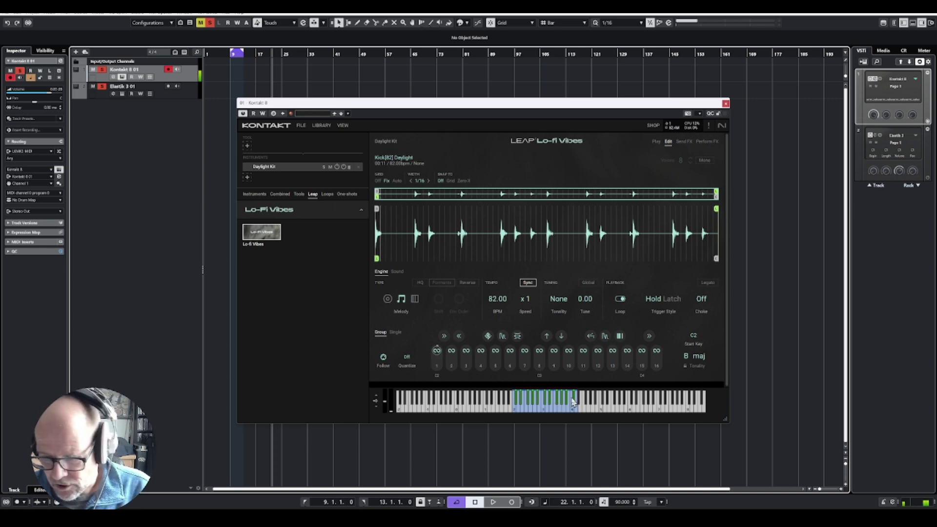
click(574, 410)
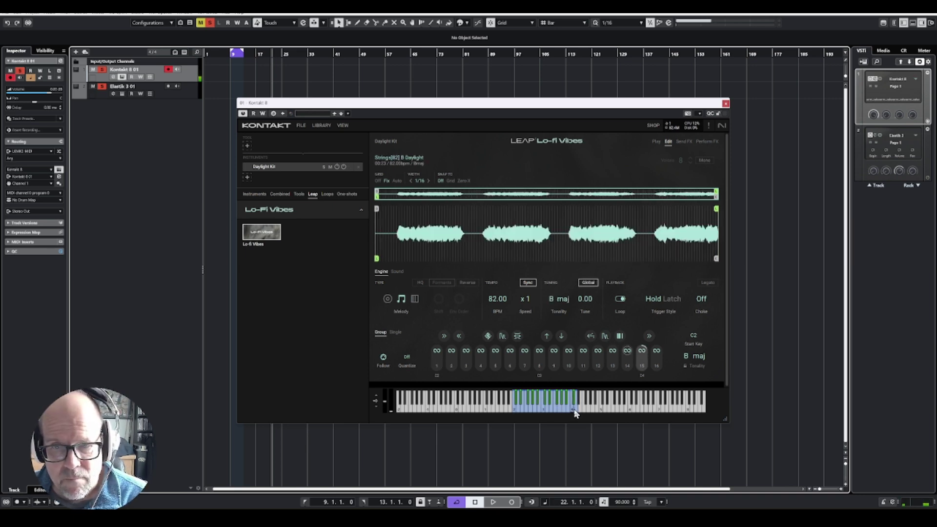
click(576, 410)
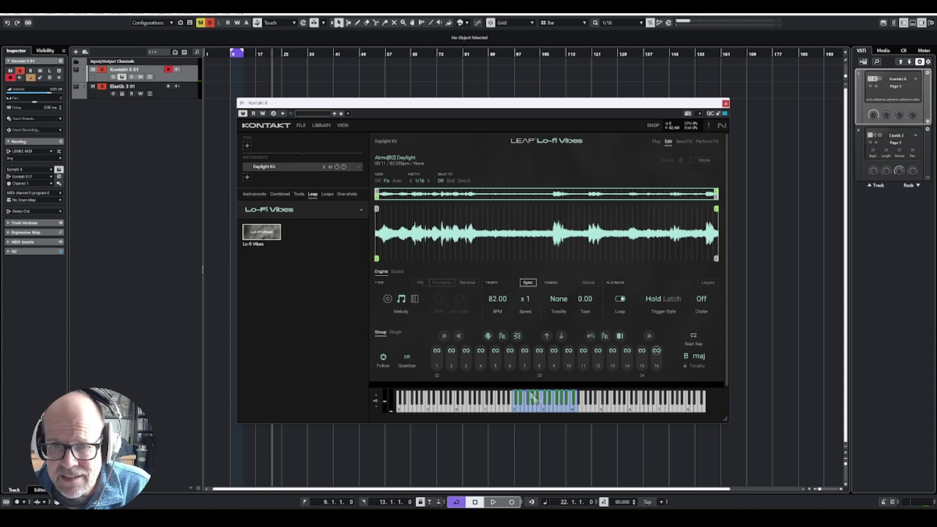
scroll(703, 340, down, 10)
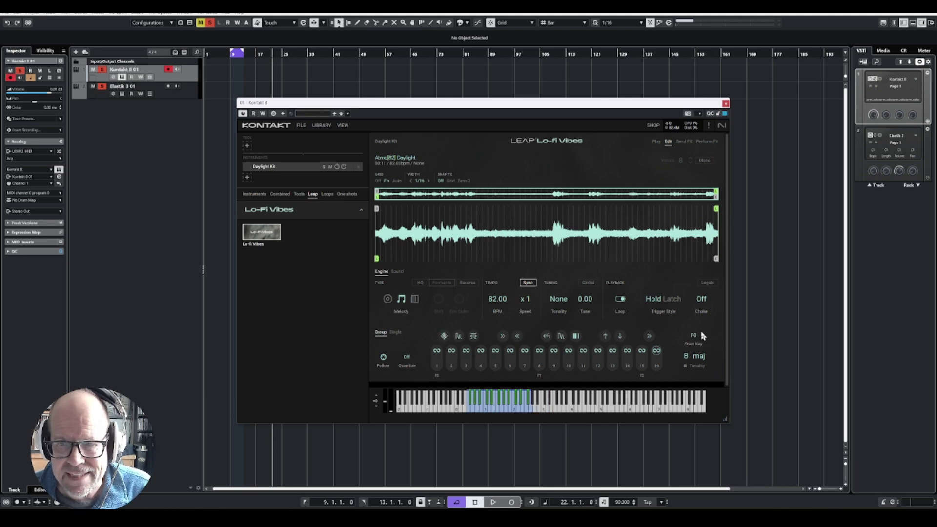
scroll(701, 333, up, 4)
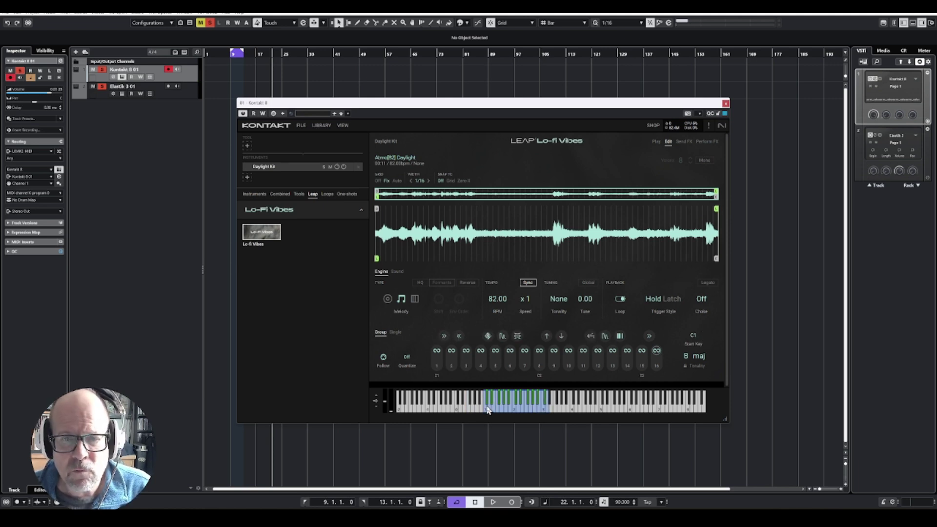
click(510, 403)
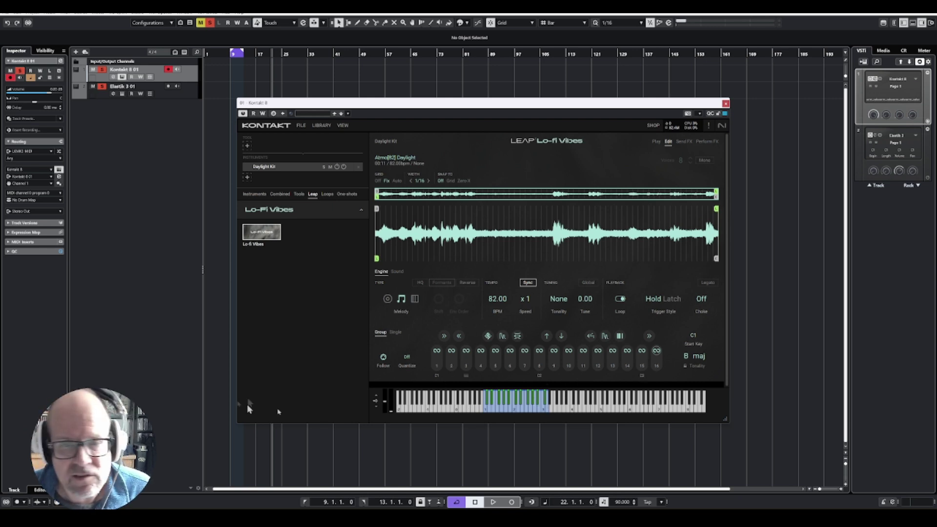
click(485, 396)
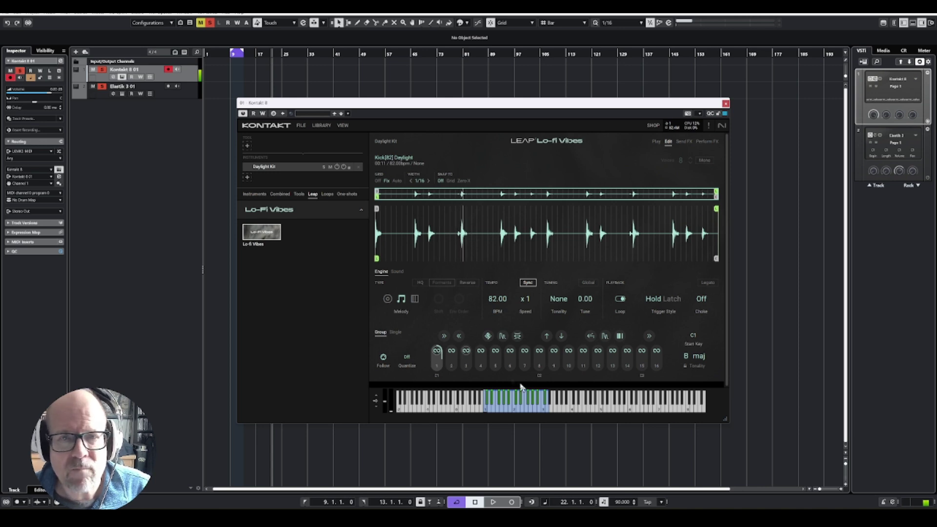
Step: Compare the Kick and Snare loops, leaving Snare[82] Daylight selected for editing
click(451, 351)
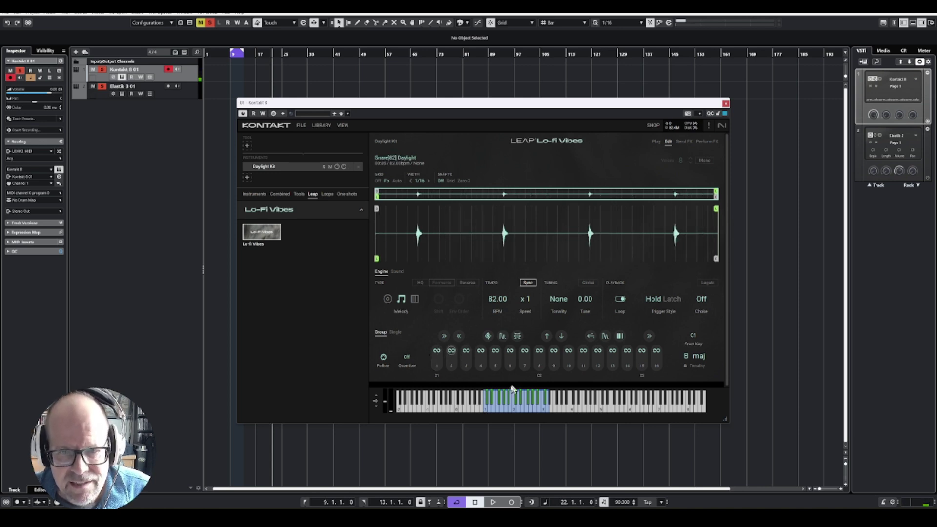
click(437, 351)
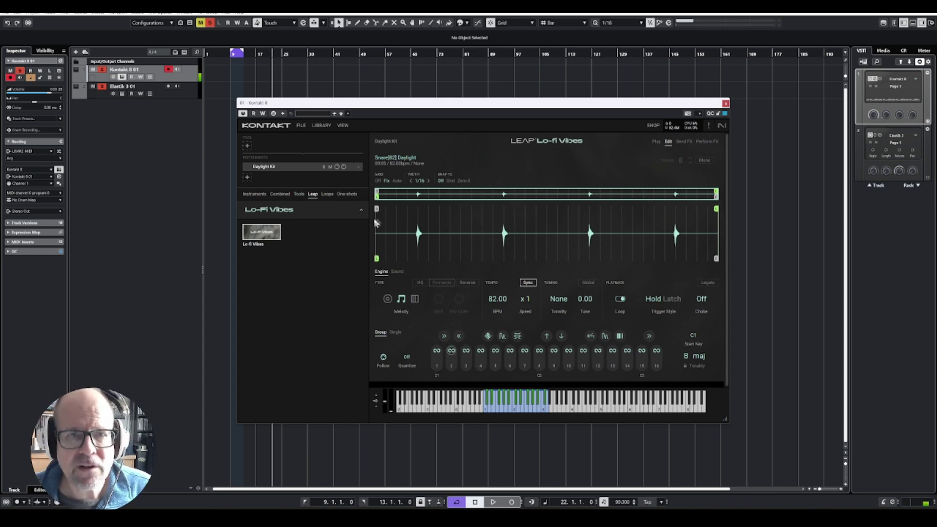
click(436, 351)
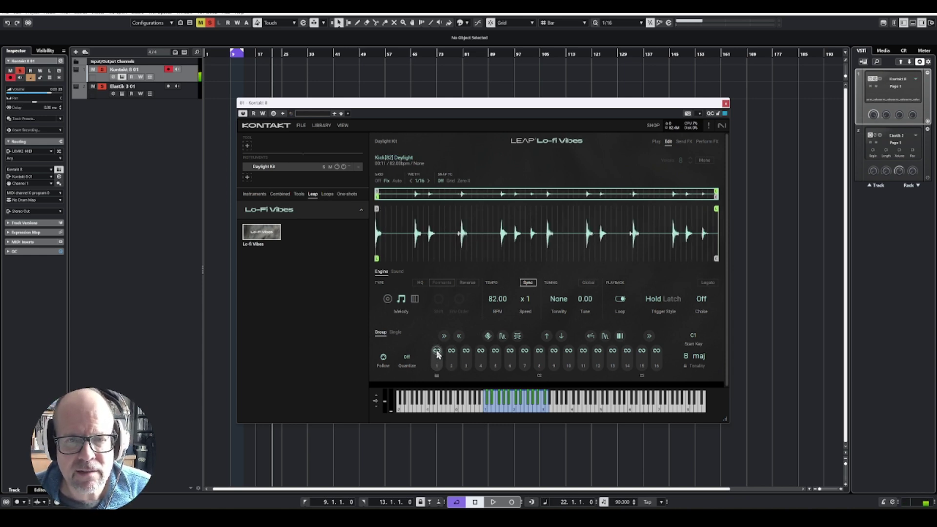
click(451, 352)
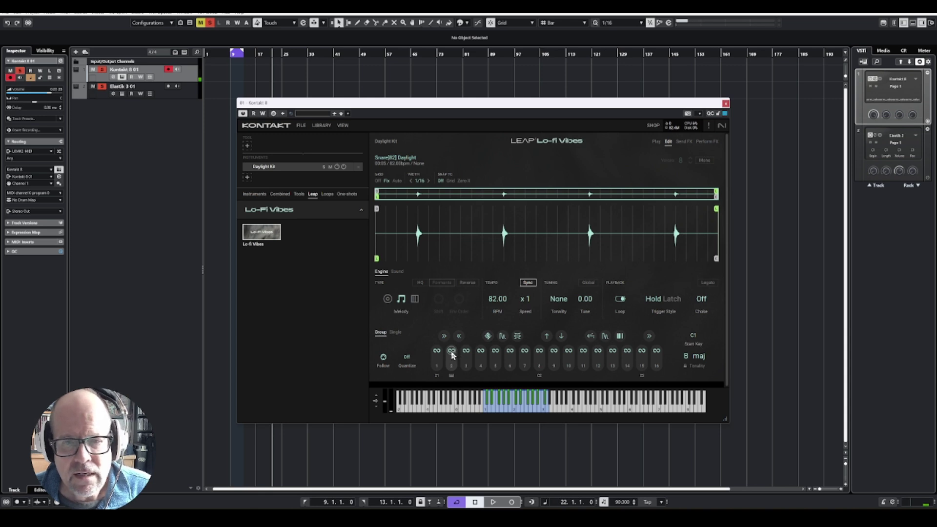
click(452, 352)
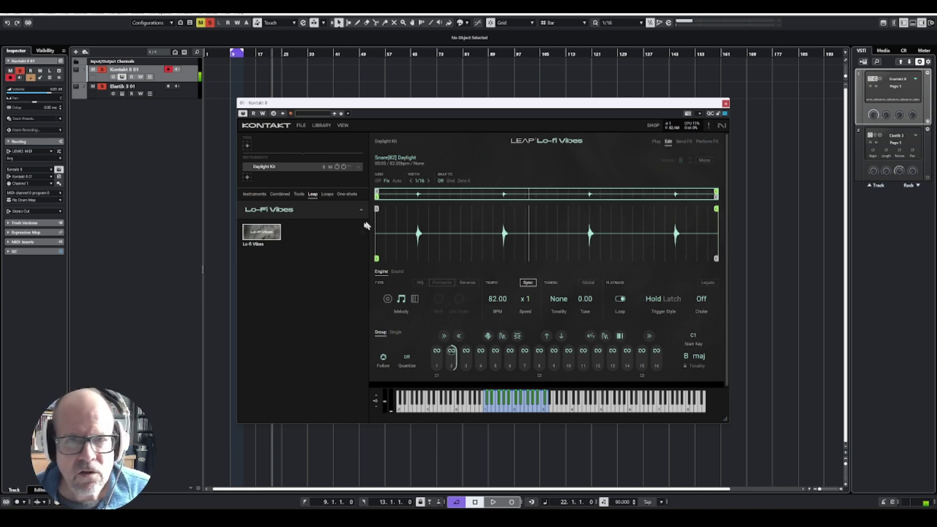
Step: Try a later Snare loop start, restore it to the beginning, and switch on Reverse playback
drag(375, 210, 399, 211)
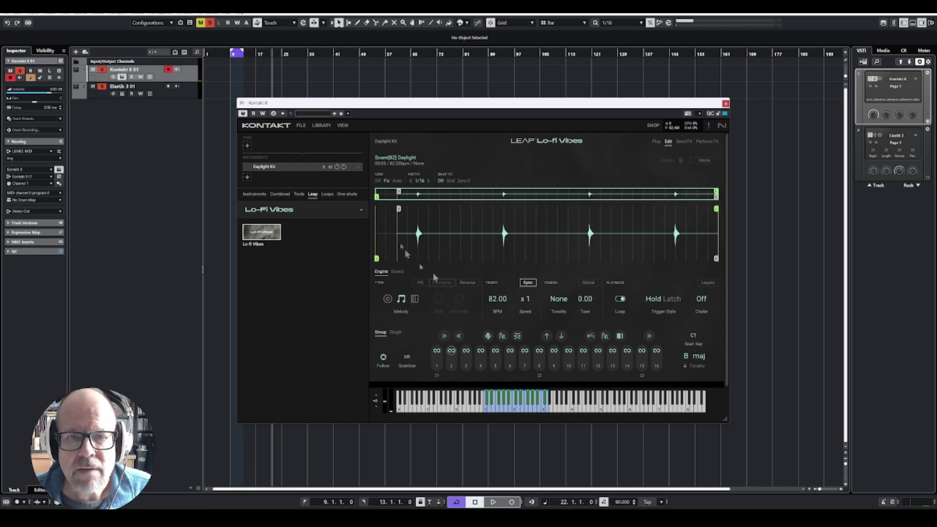
drag(401, 210, 376, 210)
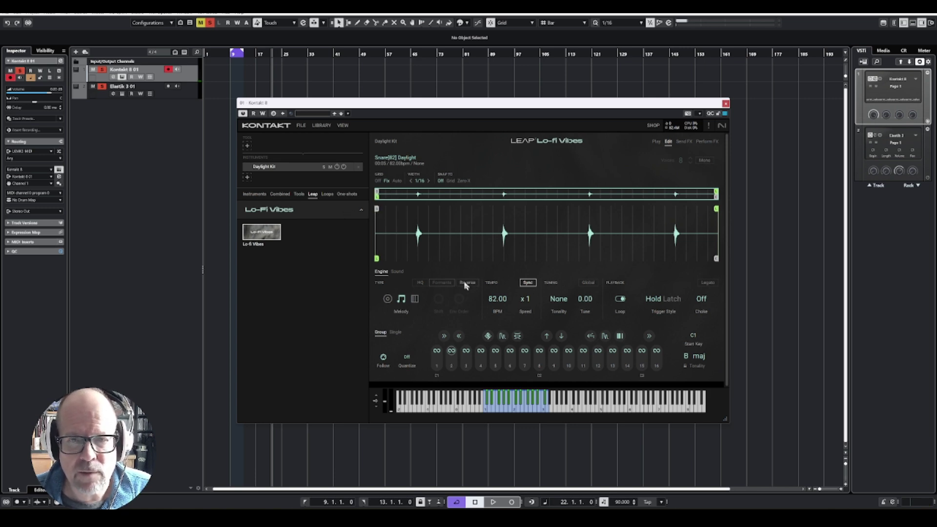
click(451, 351)
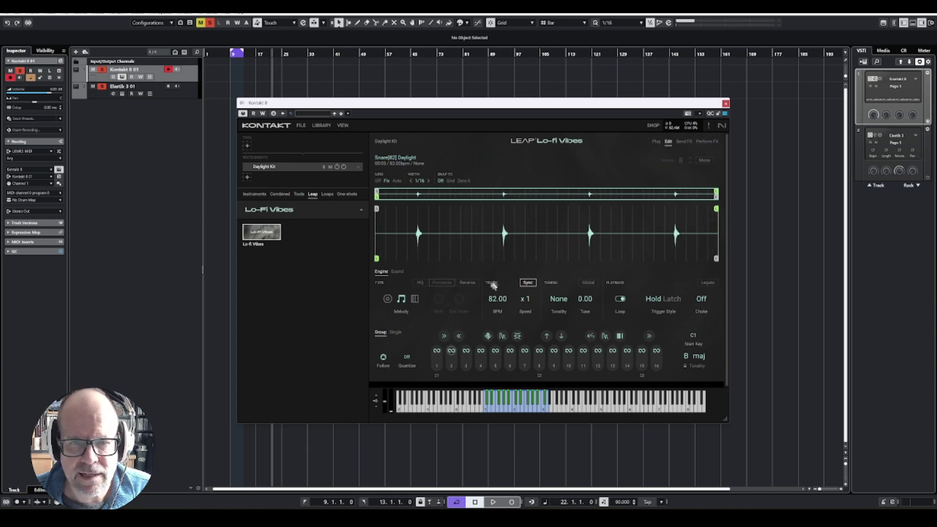
click(467, 282)
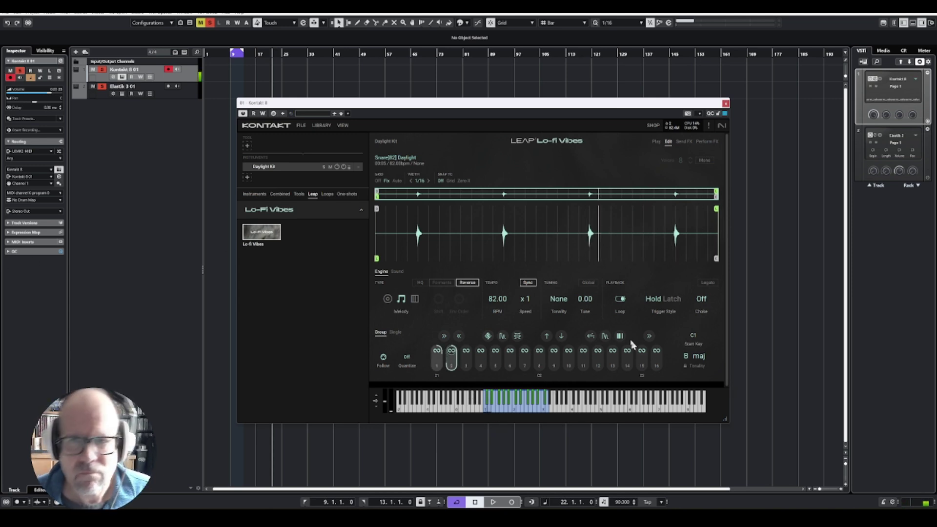
Step: Turn the Snare's Reverse off and select the RevCrash[82] Daylight loop
click(473, 283)
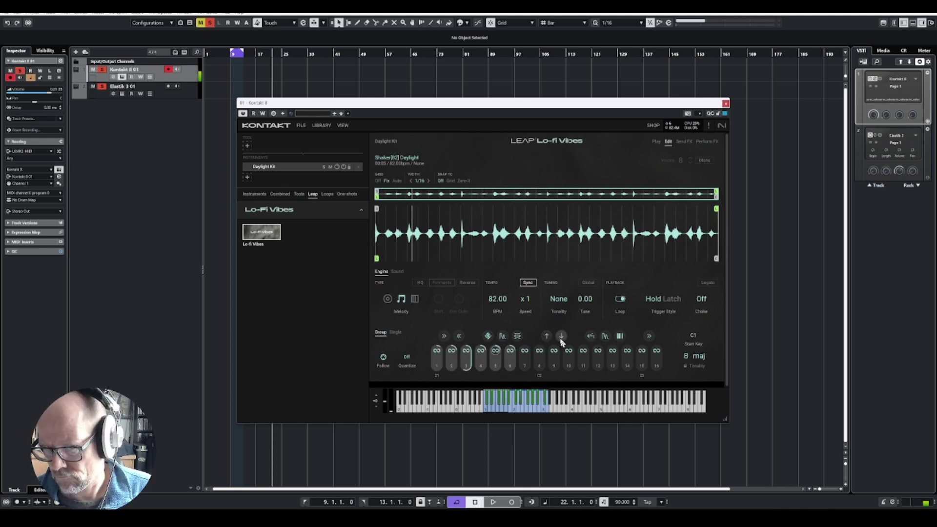
click(460, 337)
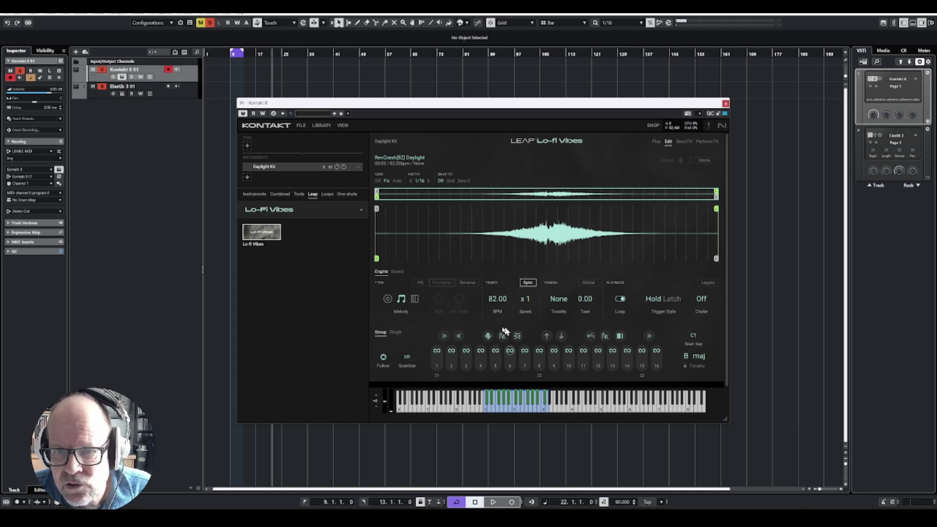
Step: Change the first Perform FX slot from Beat Masher to Transpose Stretch, after briefly trying Reverse Grain
click(708, 142)
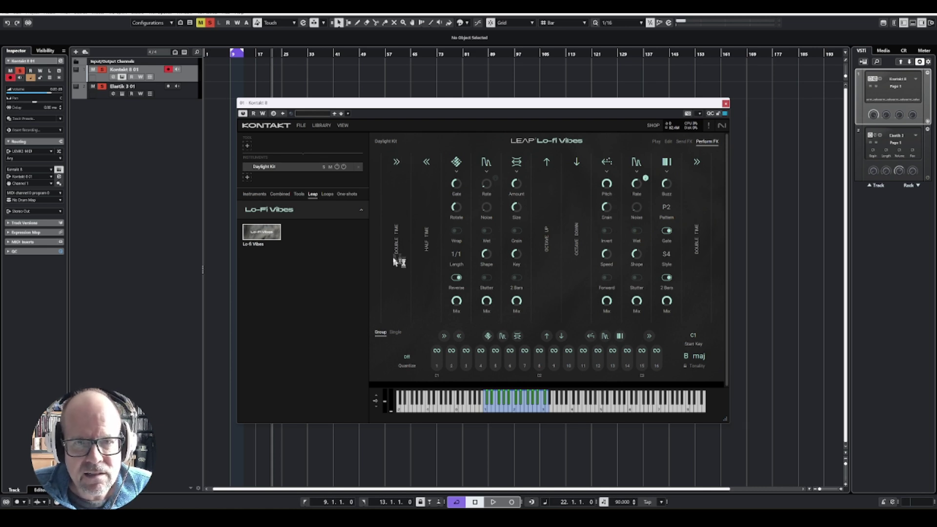
click(456, 172)
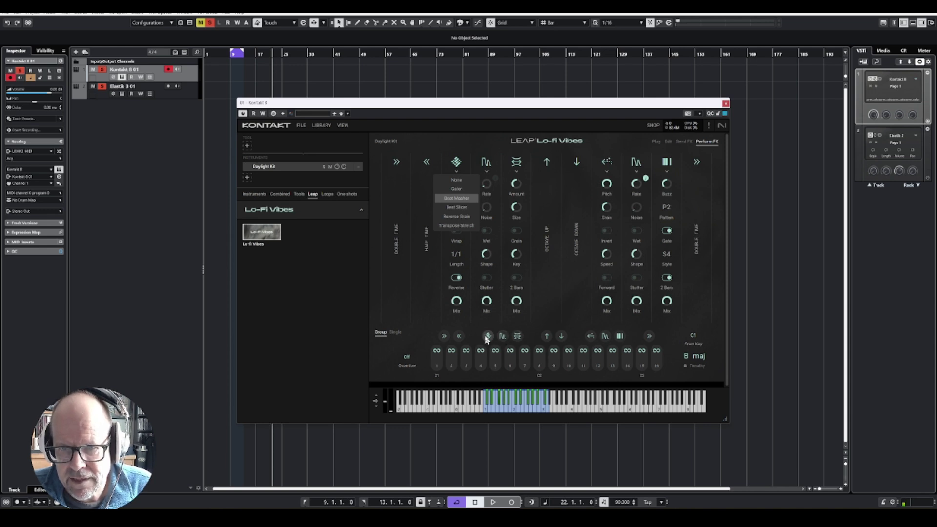
click(457, 216)
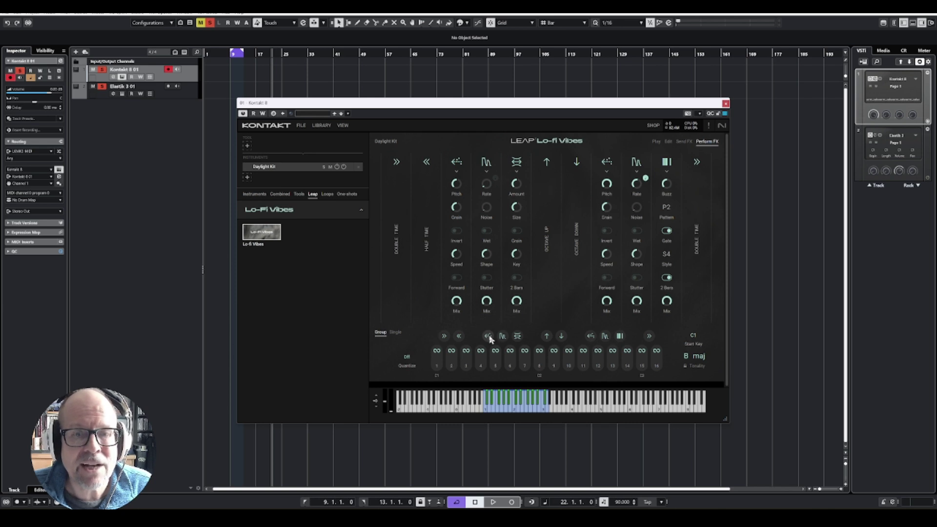
click(457, 172)
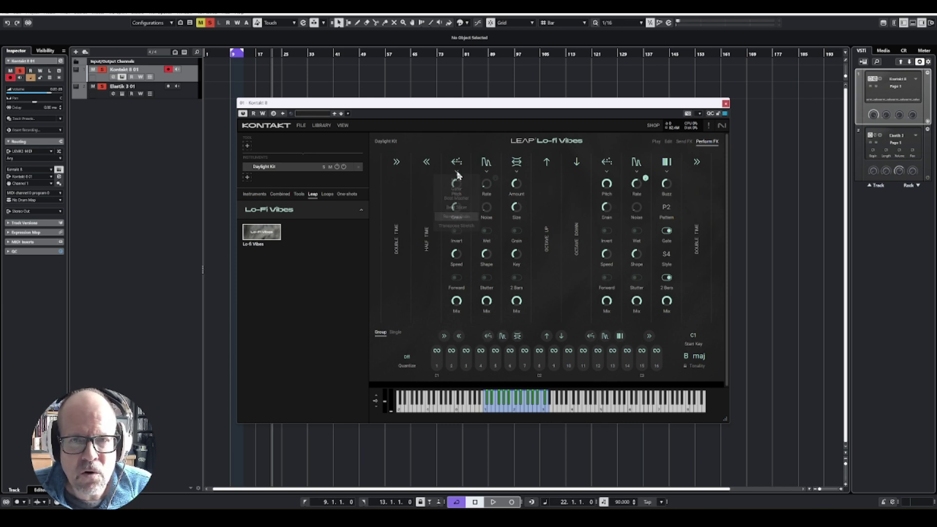
click(458, 226)
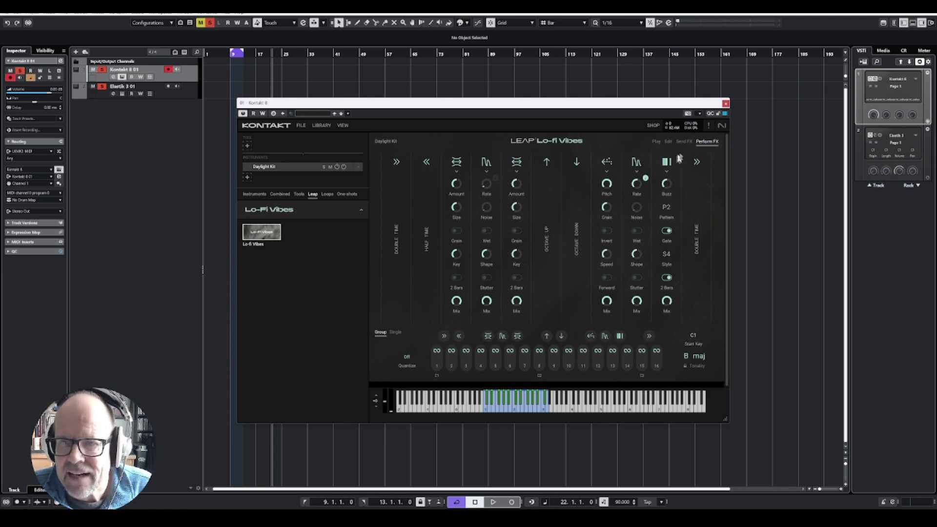
Step: Review the Send FX page with Delay on Send A and Reverb on Send B, then return to Edit
click(685, 143)
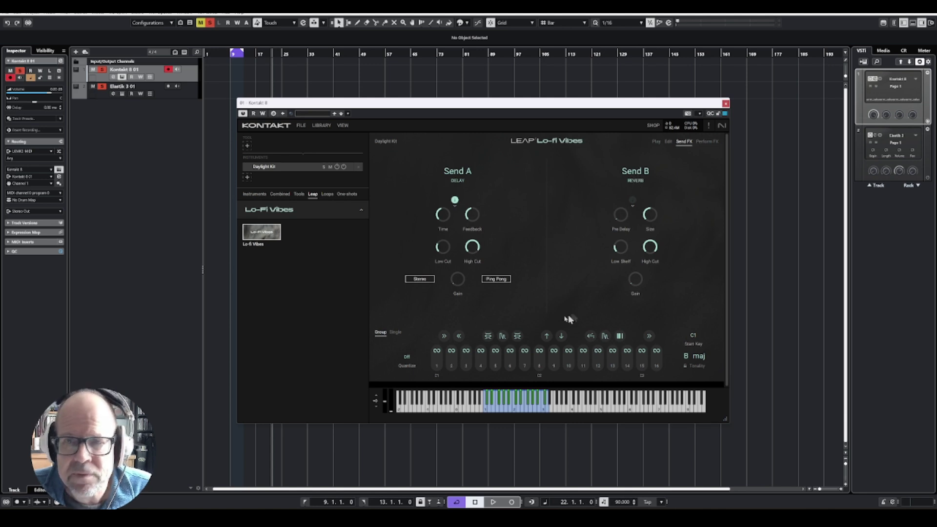
mouse_move(470, 219)
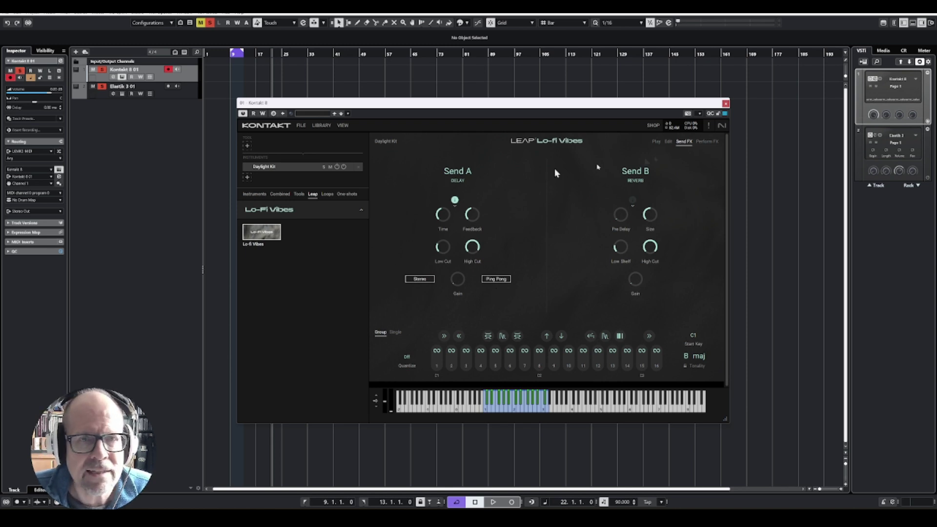
click(668, 143)
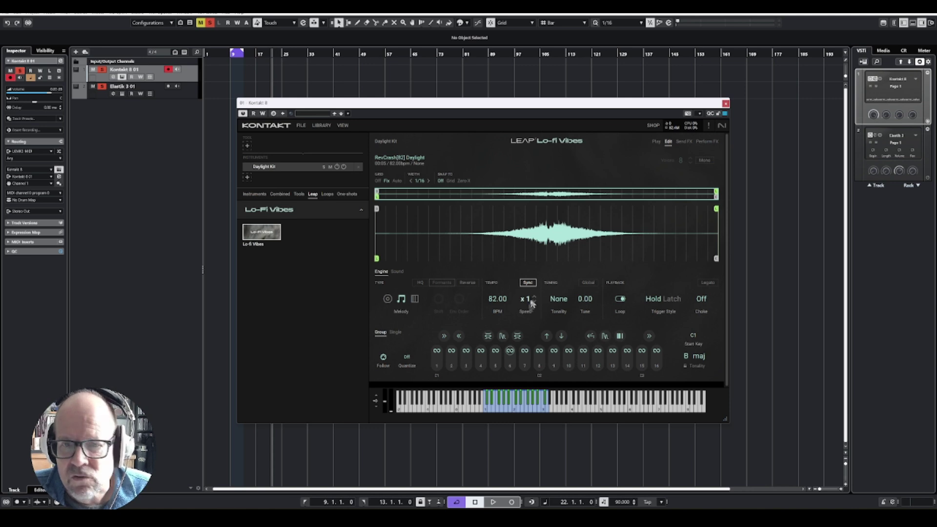
Step: Load the Snare loop into the editor and keep it synced to the host tempo
click(451, 351)
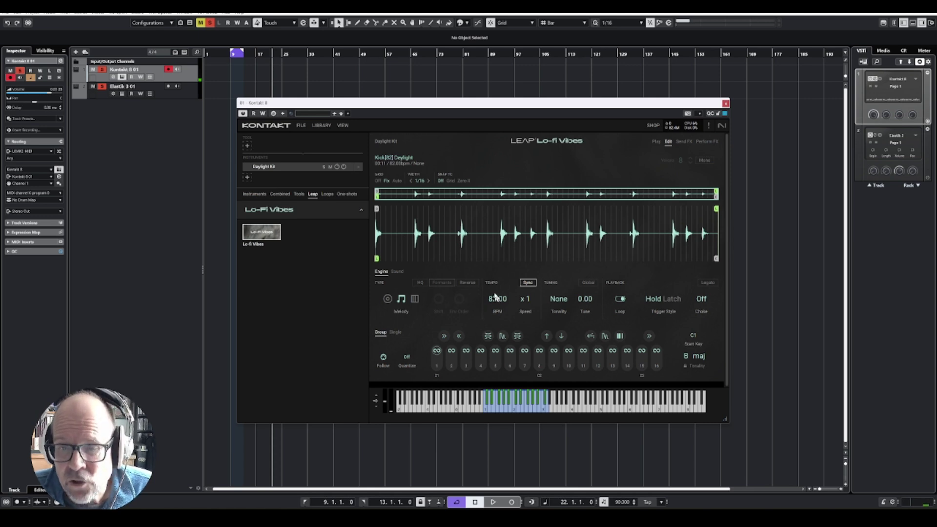
click(528, 283)
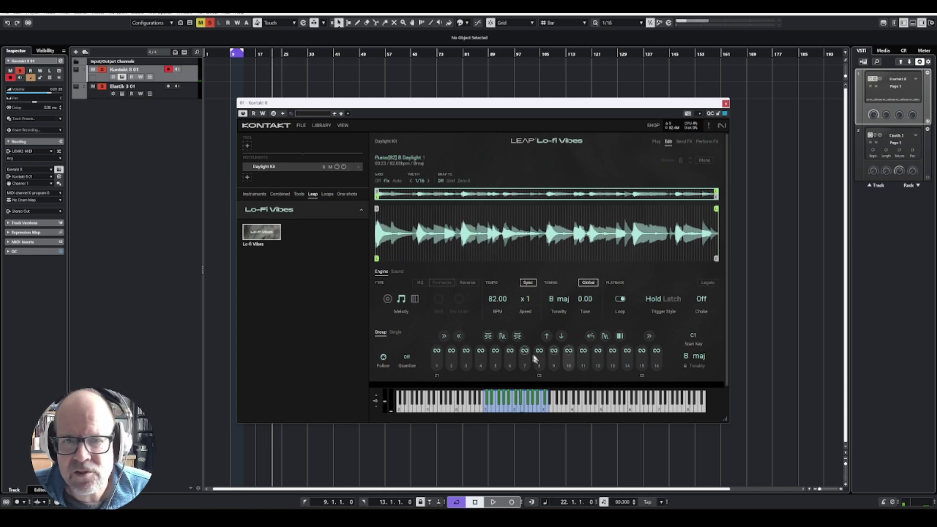
Step: Audition the guitar and piano loops and set the kit's tonality key to C
click(566, 359)
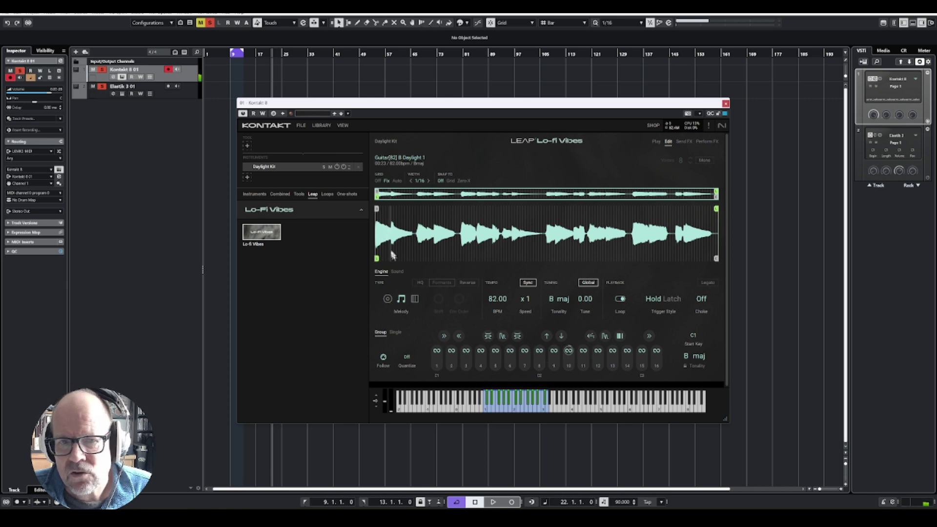
click(556, 354)
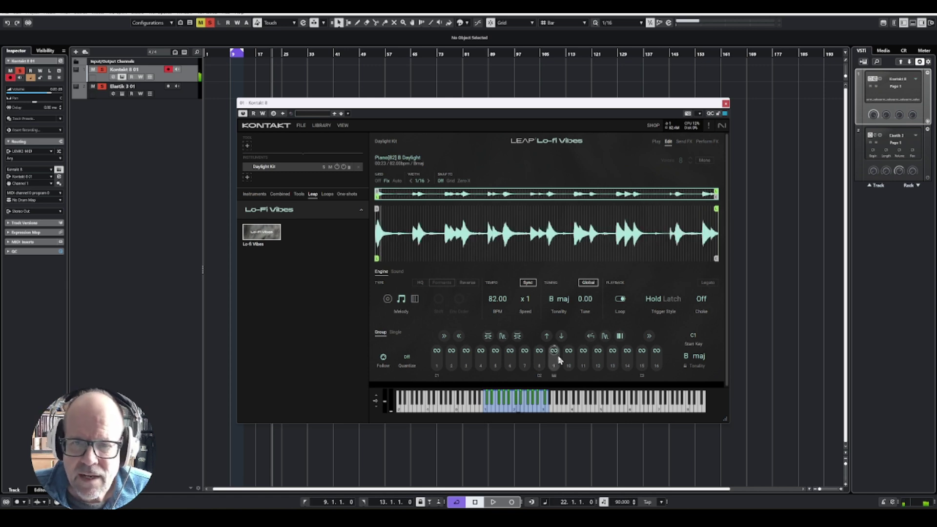
click(686, 357)
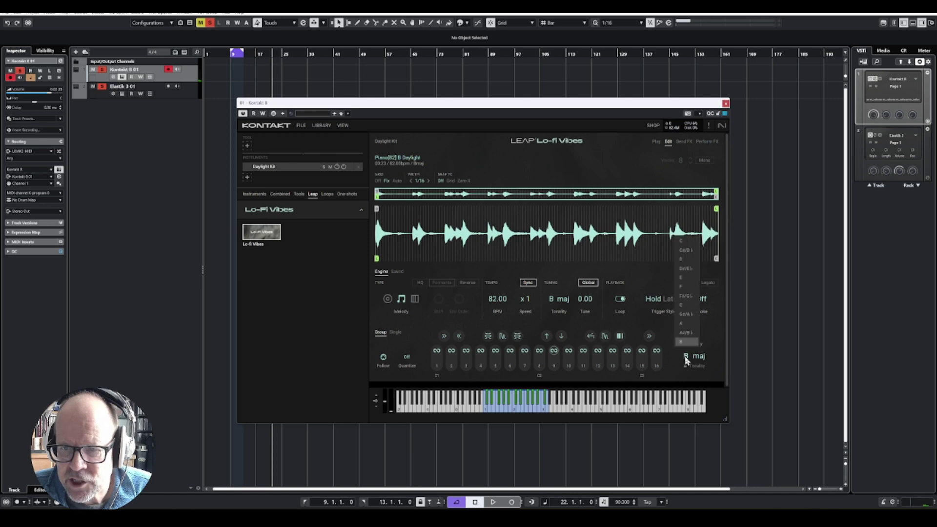
click(684, 242)
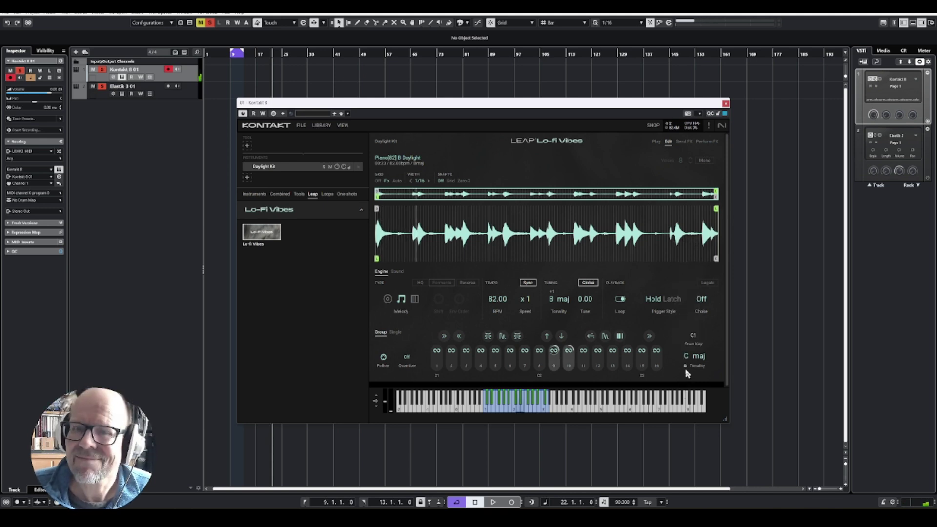
Step: Glance at the macro controls, go back to the loop editor, and load the Kick loop
click(553, 352)
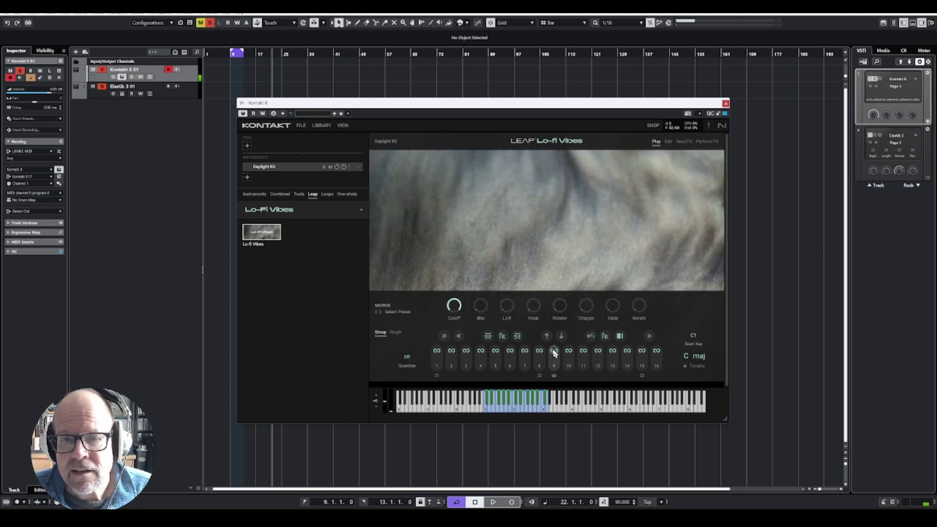
click(554, 353)
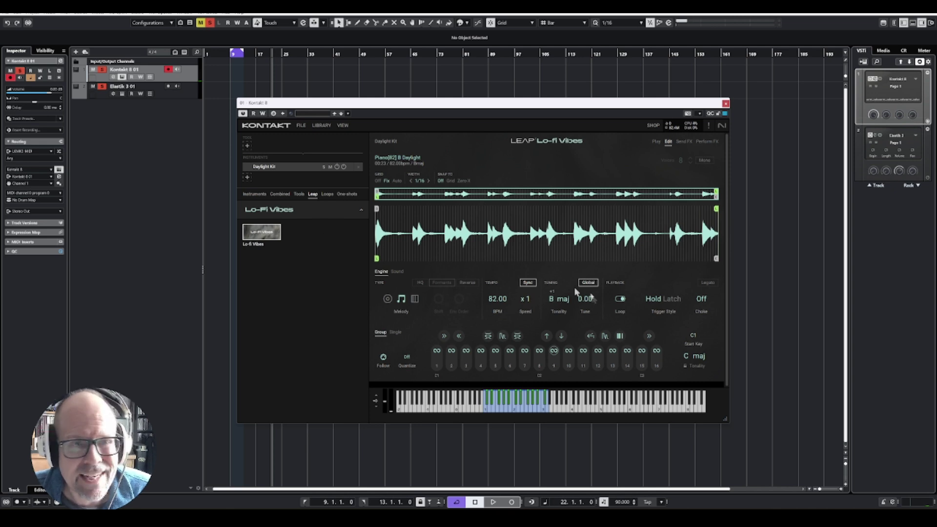
click(438, 354)
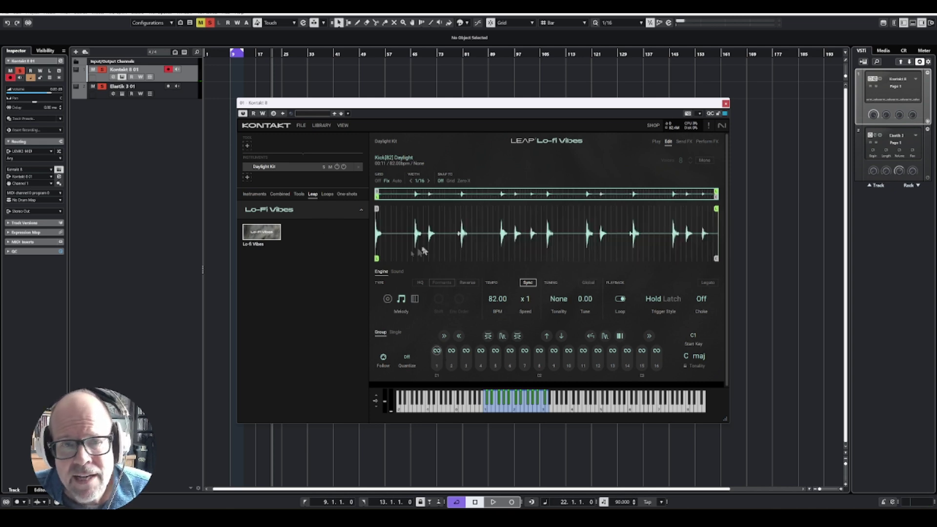
Step: Open the loop list, raise preview volume, and audition Kick Lavish, Placid, Daylight, Soulchild and CreamSoda
click(434, 352)
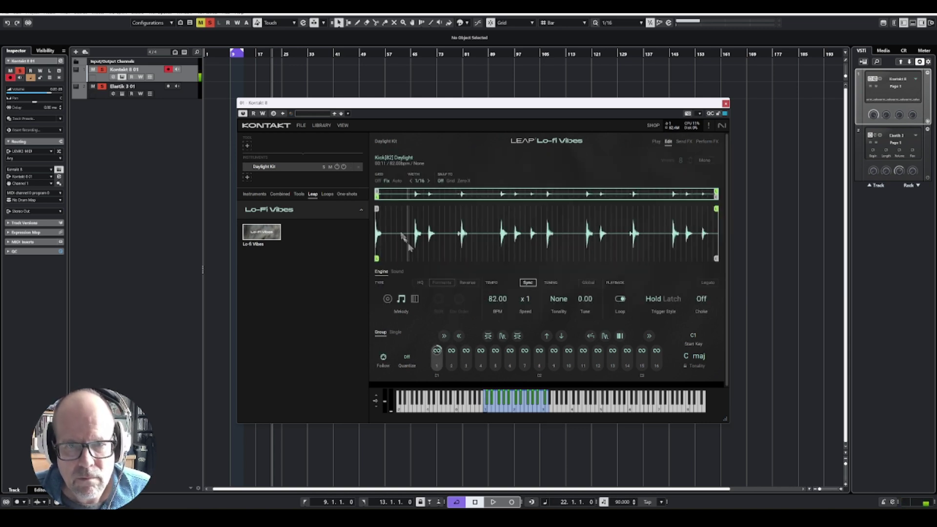
click(327, 195)
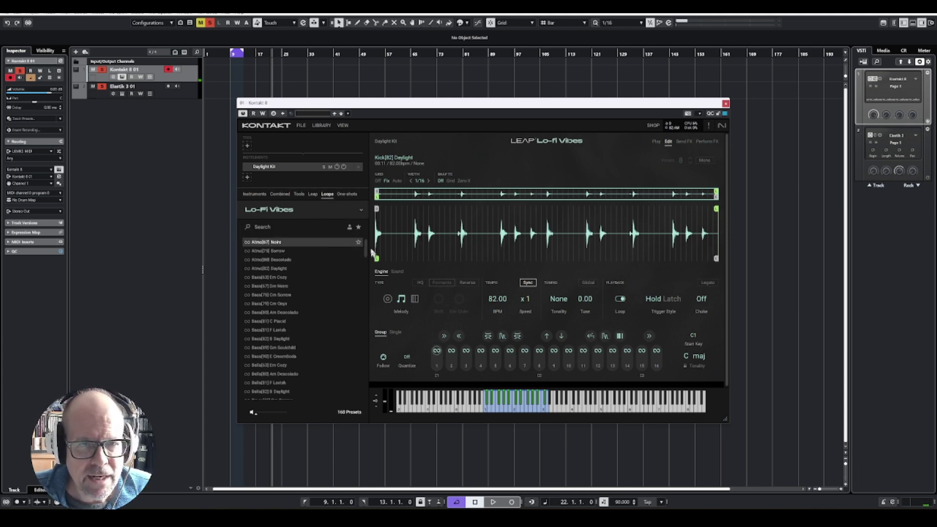
drag(364, 248, 367, 330)
scroll(283, 274, up, 3)
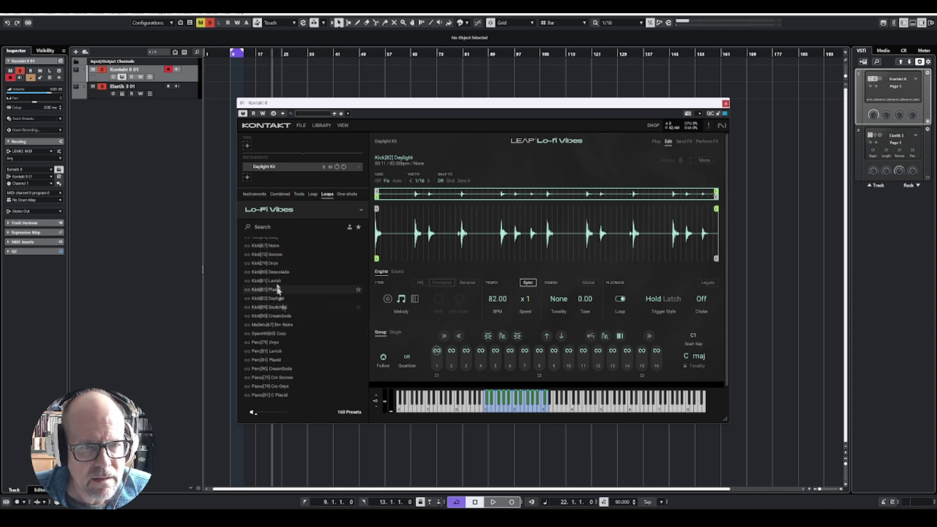
drag(256, 412, 272, 414)
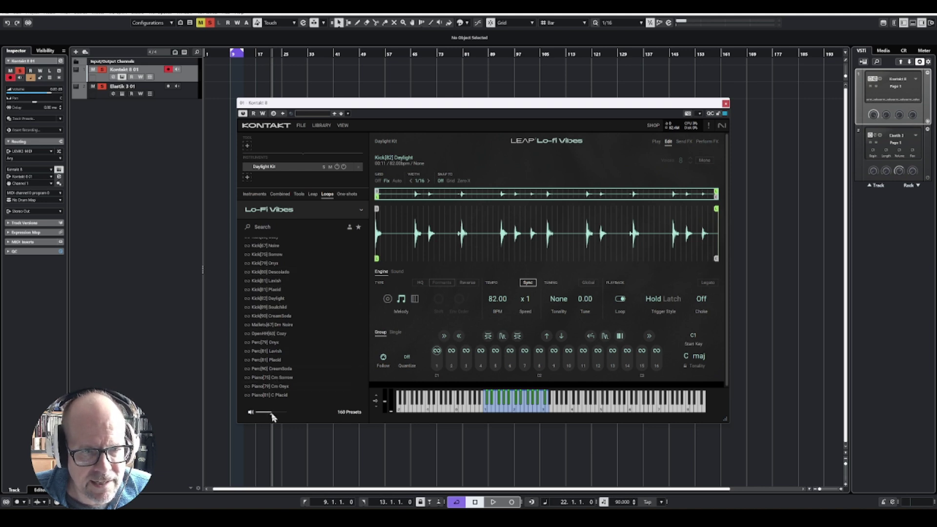
click(276, 282)
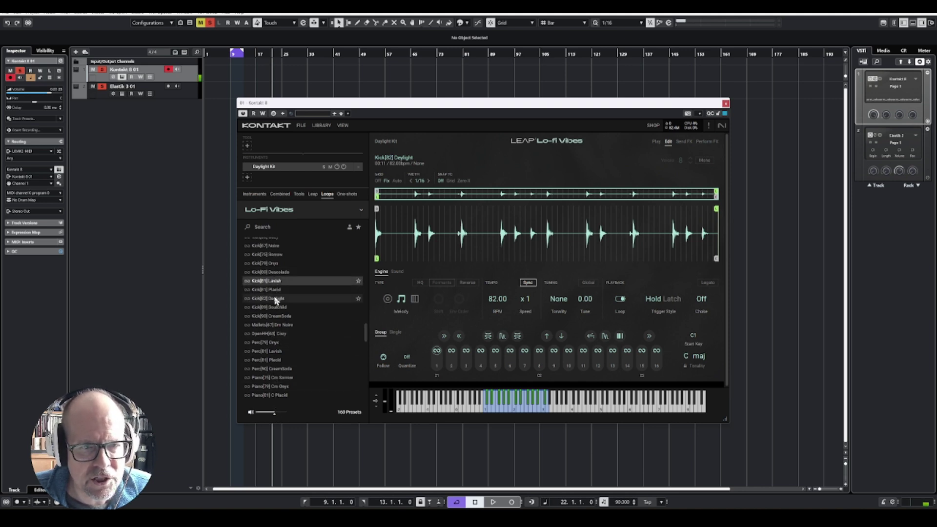
click(276, 290)
click(273, 298)
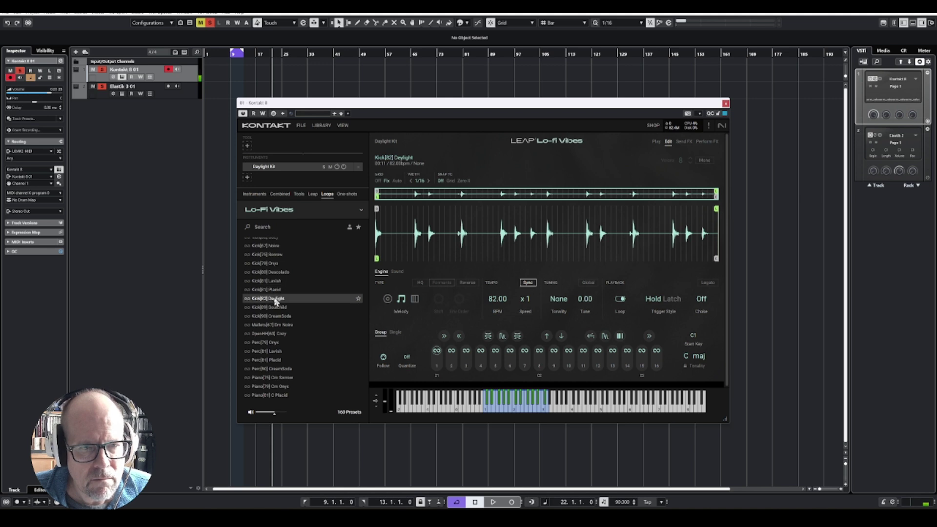
click(276, 307)
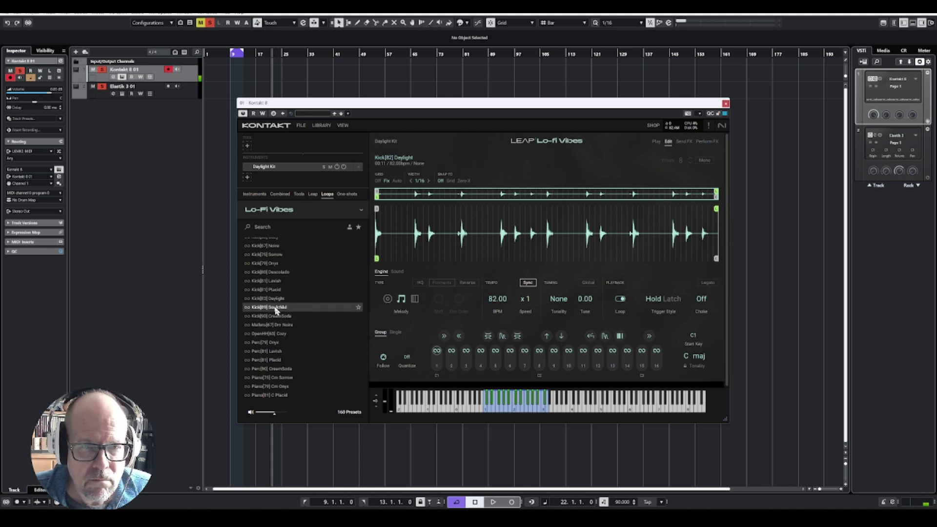
click(276, 316)
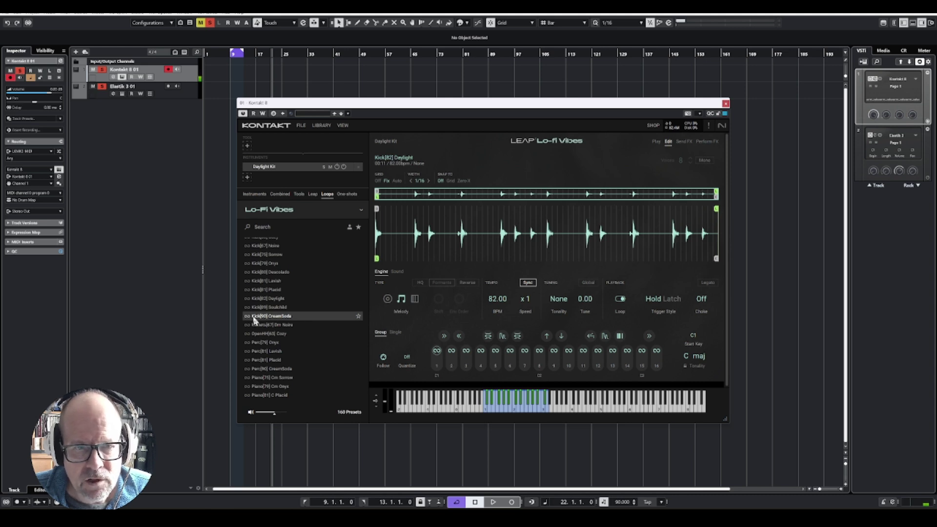
Step: Drop Kick[90] CreamSoda onto pad slot 1, mute the preview volume, and play the new kick
drag(253, 318, 658, 360)
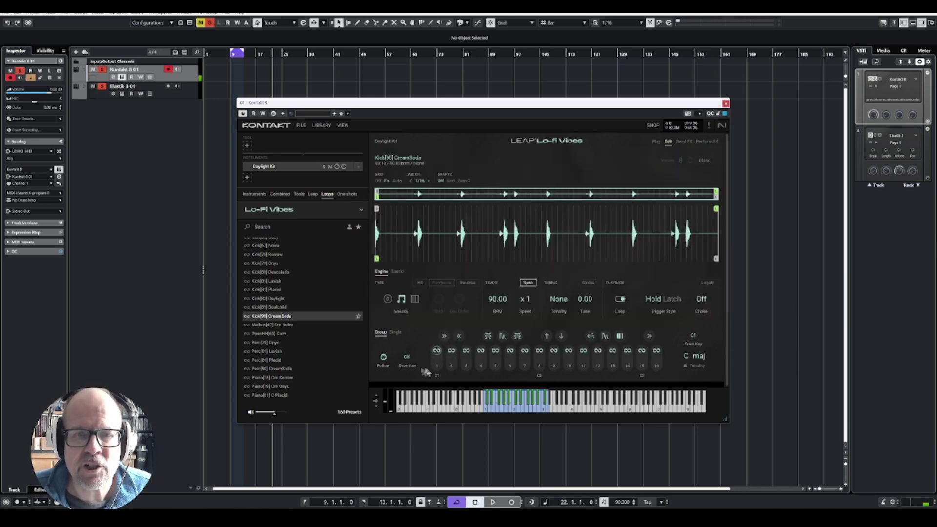
drag(274, 414, 222, 416)
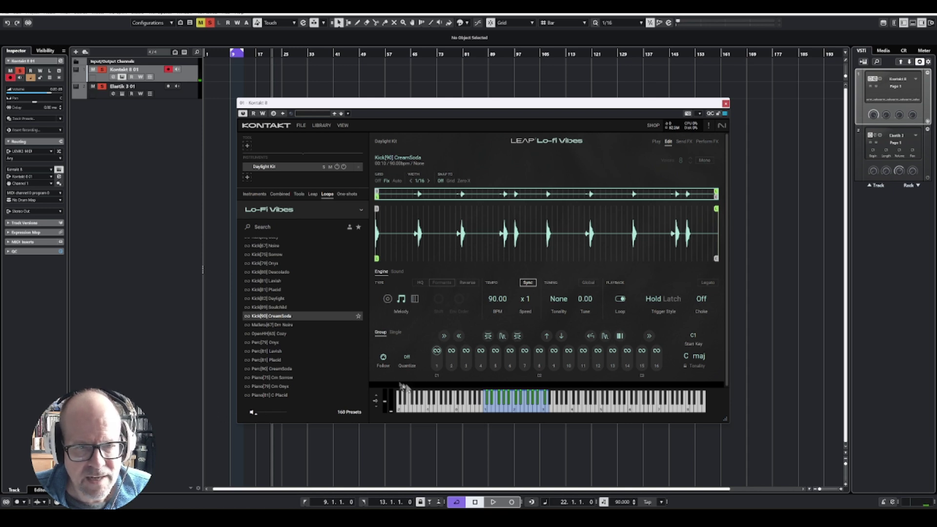
click(437, 350)
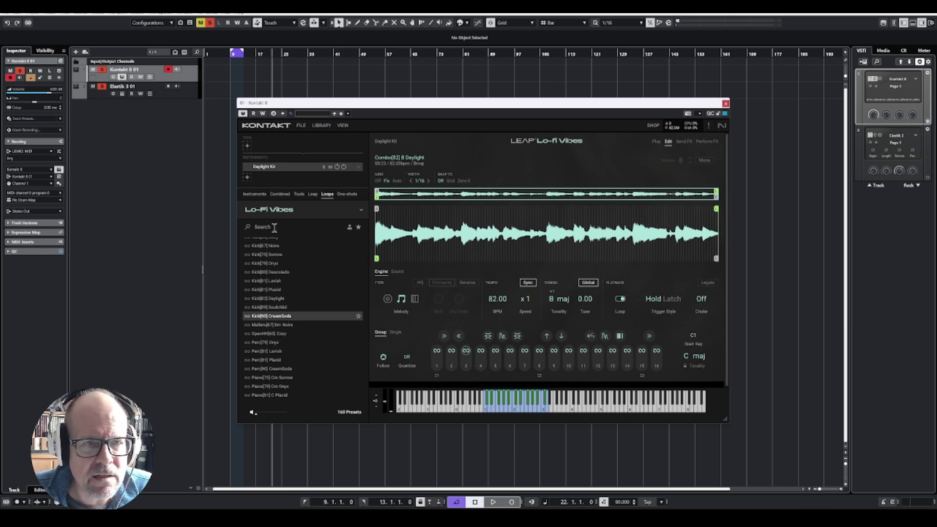
Step: Switch the browser back to the grid of Leap kit libraries
click(296, 209)
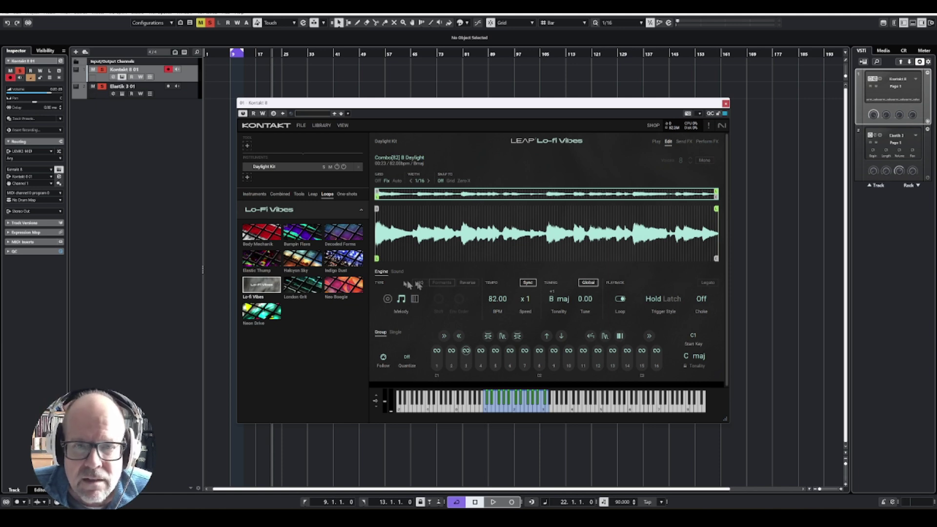
Step: Show the Combo[82] B Daylight loop's Sound settings with filter, amp envelope and output controls
click(397, 272)
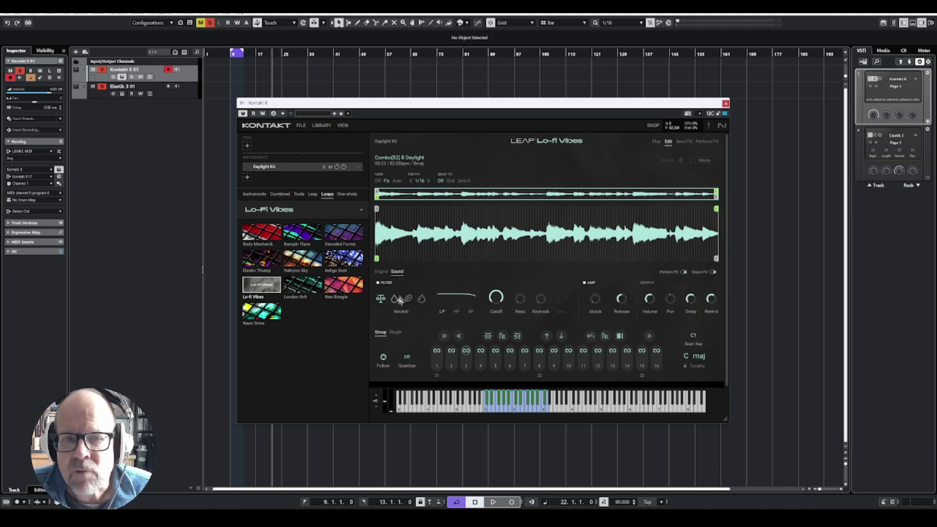